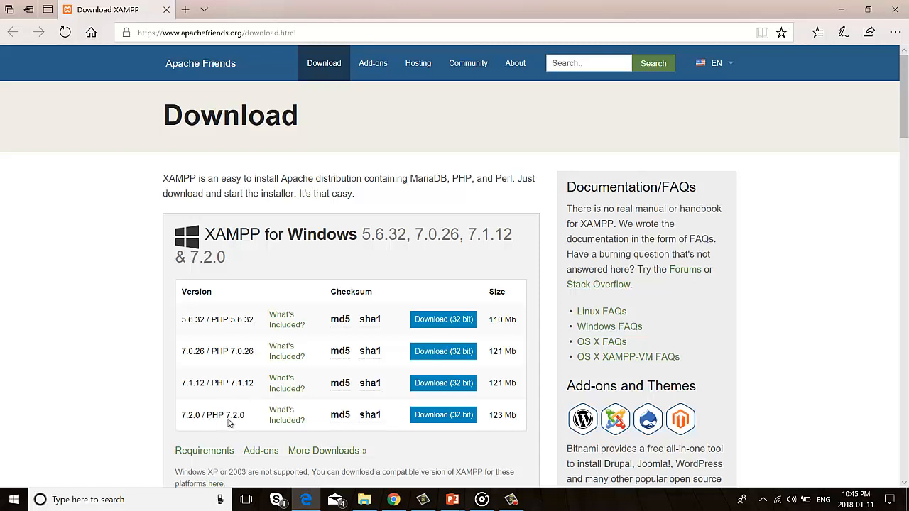
# Look through the XAMPP versions offered for each operating system on the Apache Friends download page
pyautogui.scroll(-2, 247, 424)
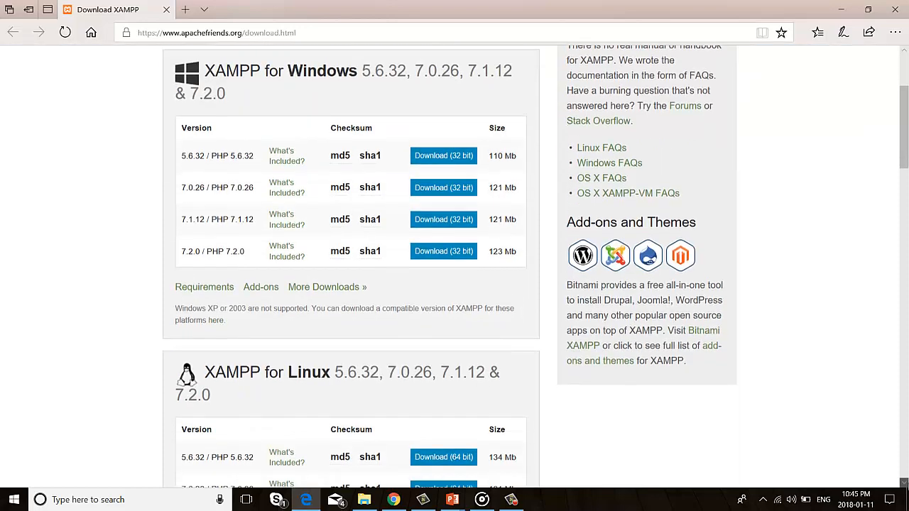
pyautogui.scroll(-2, 350, 284)
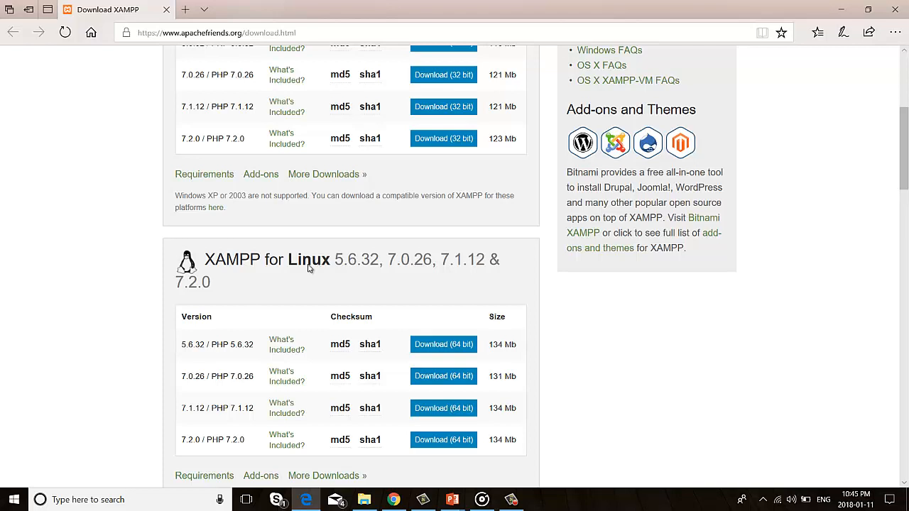
pyautogui.scroll(-7, 212, 183)
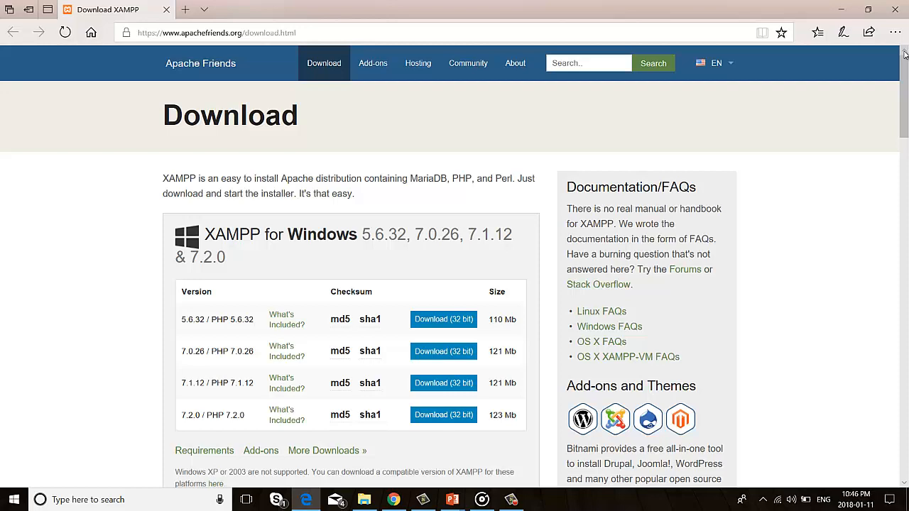
# Switch to File Explorer and open the properties of This PC to check the system details
pyautogui.click(363, 499)
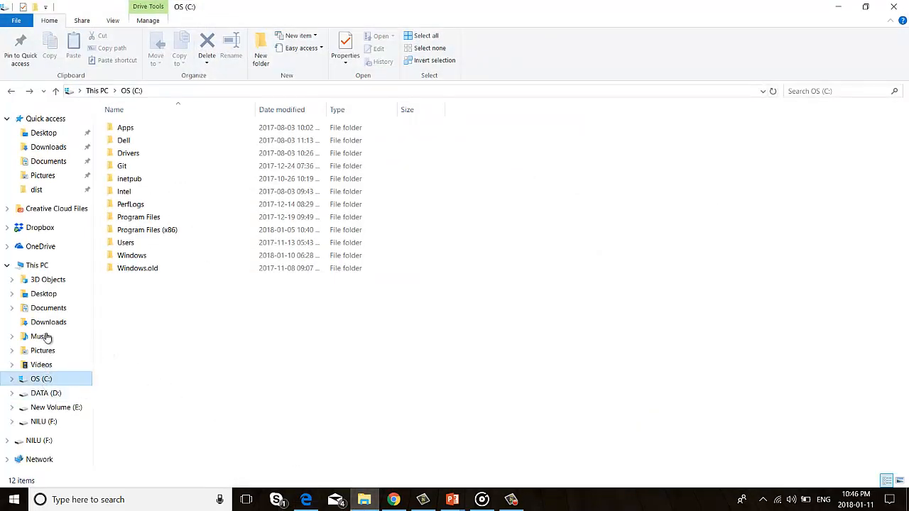
pyautogui.rightClick(42, 267)
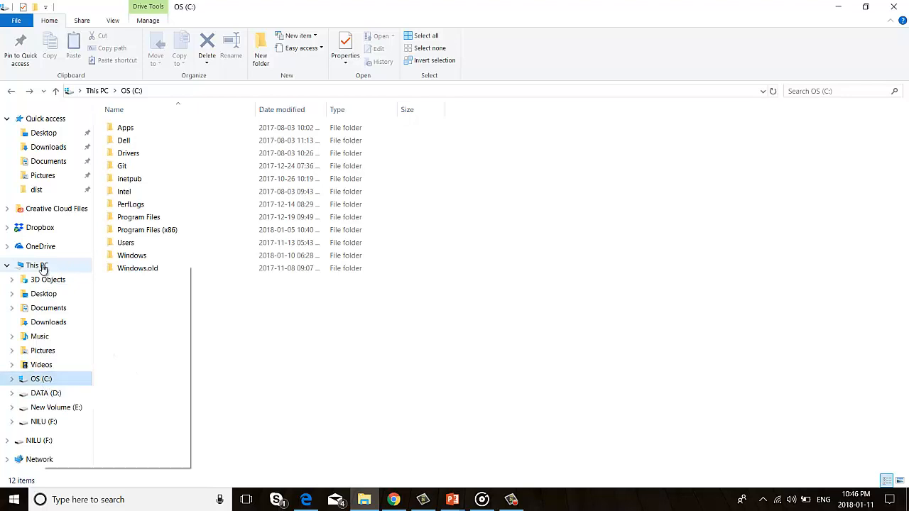
pyautogui.click(78, 460)
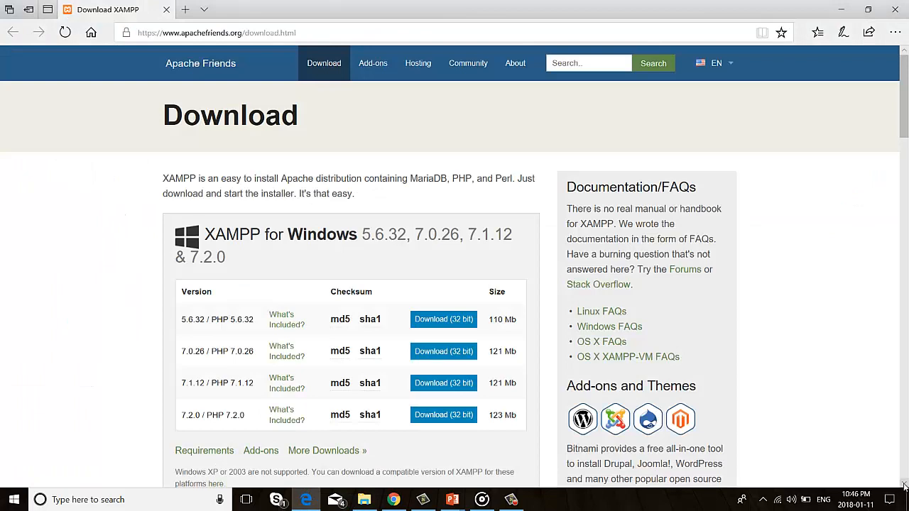
# Download the 32-bit XAMPP 7.2.0 for Windows through its SourceForge page and save xampp-win32-7.2.0-0-VC15-installer.exe
pyautogui.click(904, 486)
pyautogui.click(904, 485)
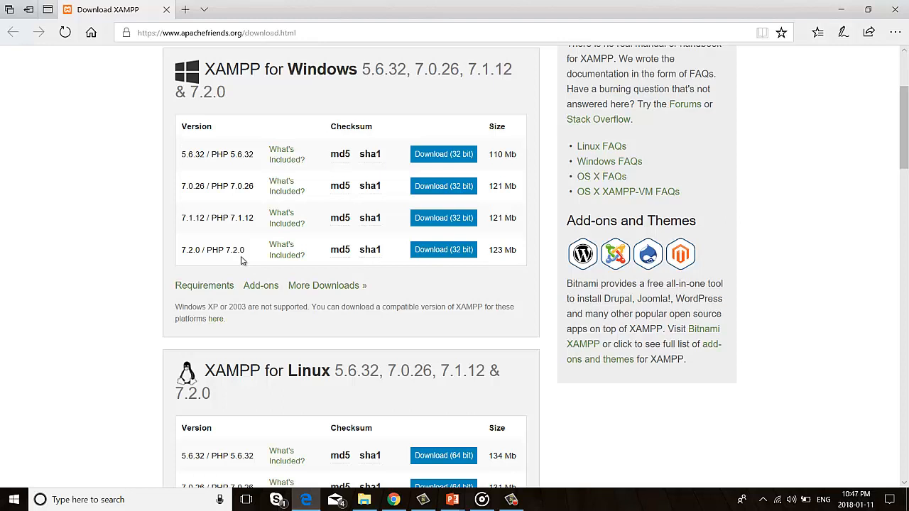
pyautogui.click(443, 250)
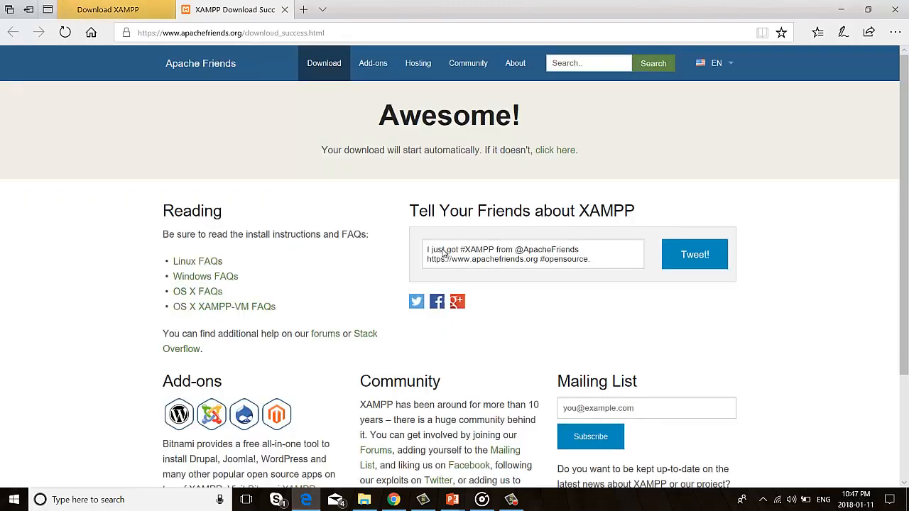
pyautogui.click(563, 151)
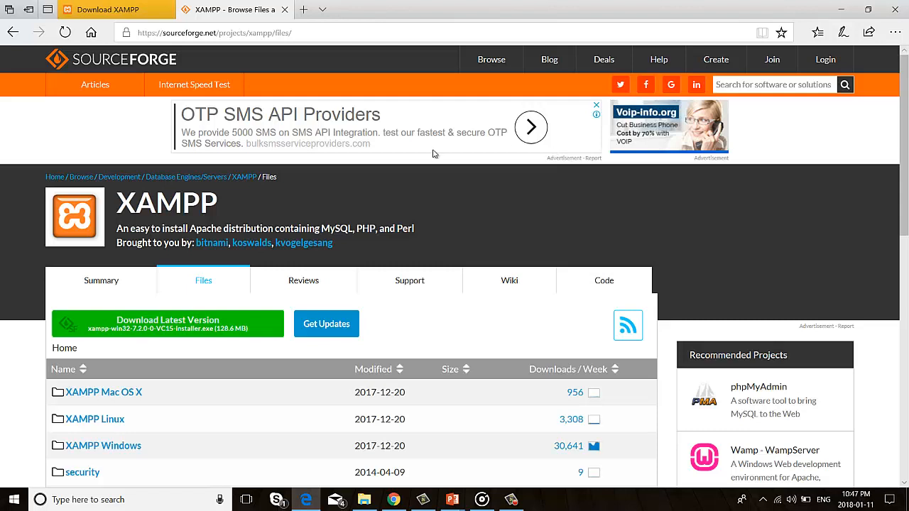
pyautogui.click(197, 322)
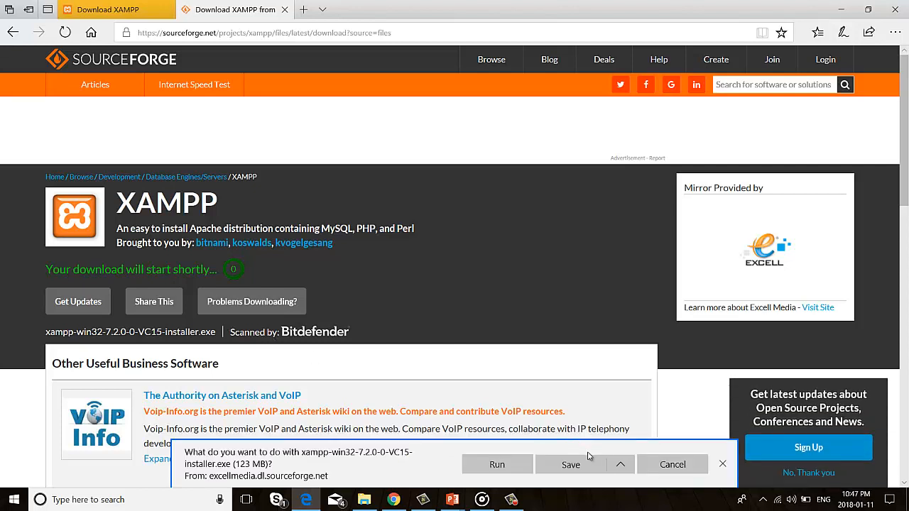
pyautogui.click(588, 460)
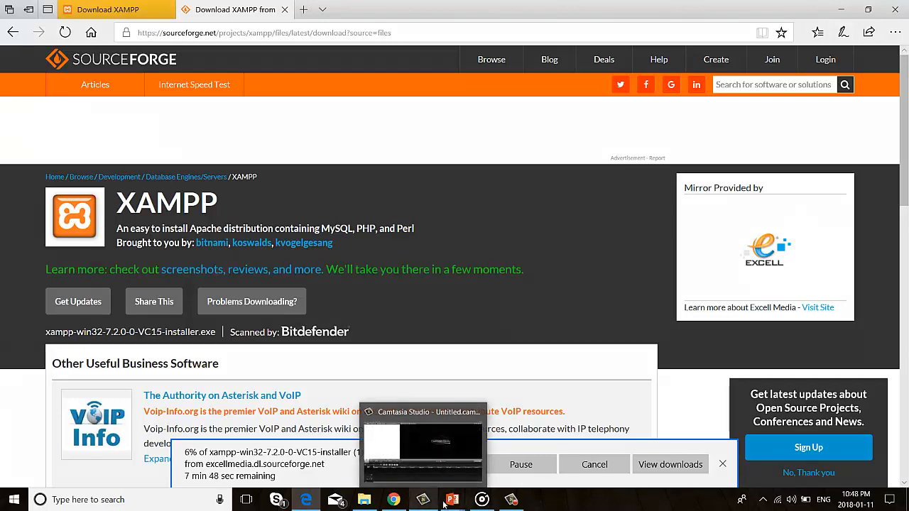
# Switch to Chrome and view what is included in the Windows 7.2.0 / PHP 7.2.0 package
pyautogui.moveTo(464, 506)
pyautogui.click(403, 501)
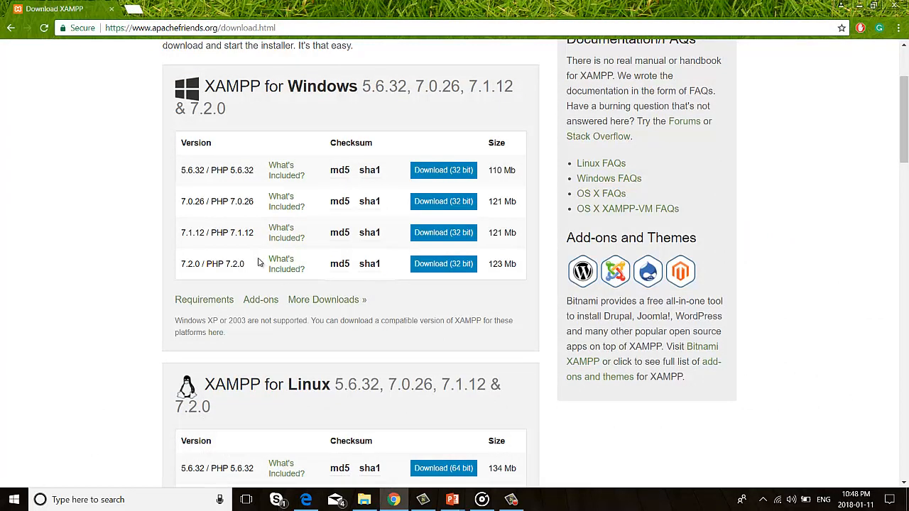
pyautogui.moveTo(280, 267)
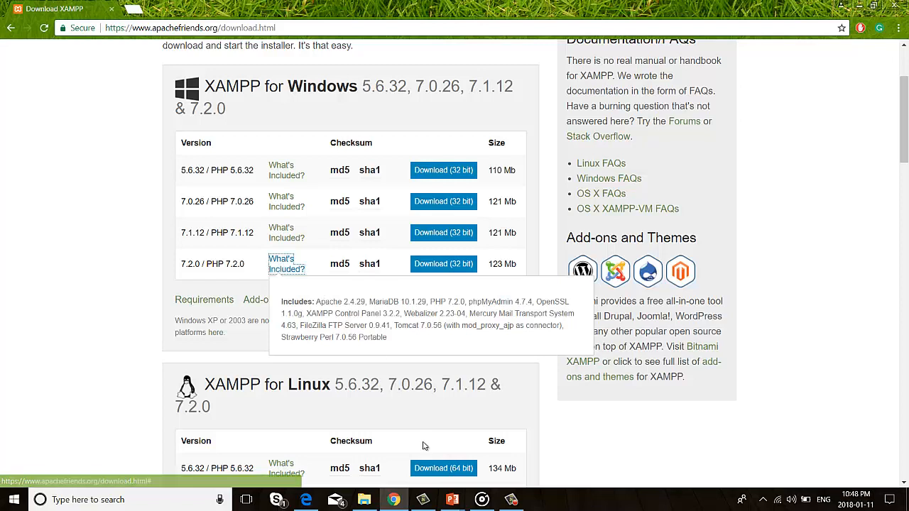
# Switch to the PowerPoint slide show and advance from the XAMPP download slide
pyautogui.moveTo(378, 504)
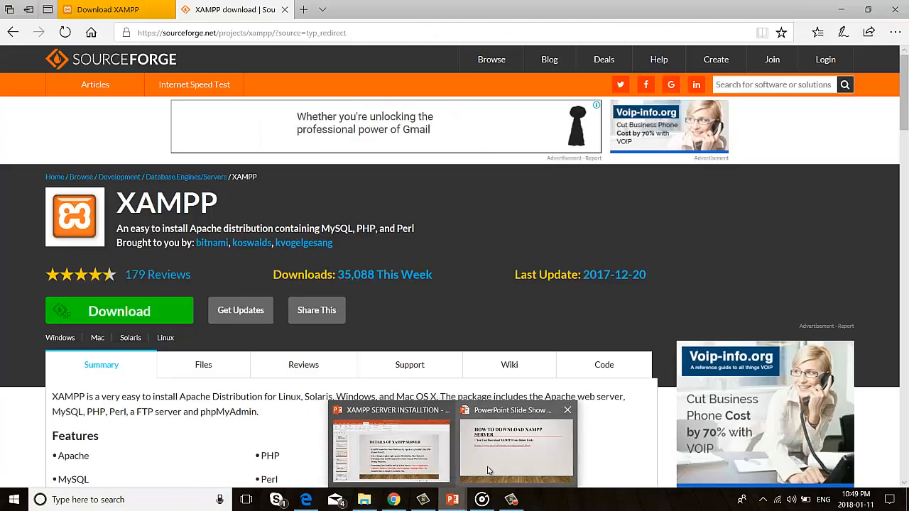
pyautogui.click(488, 464)
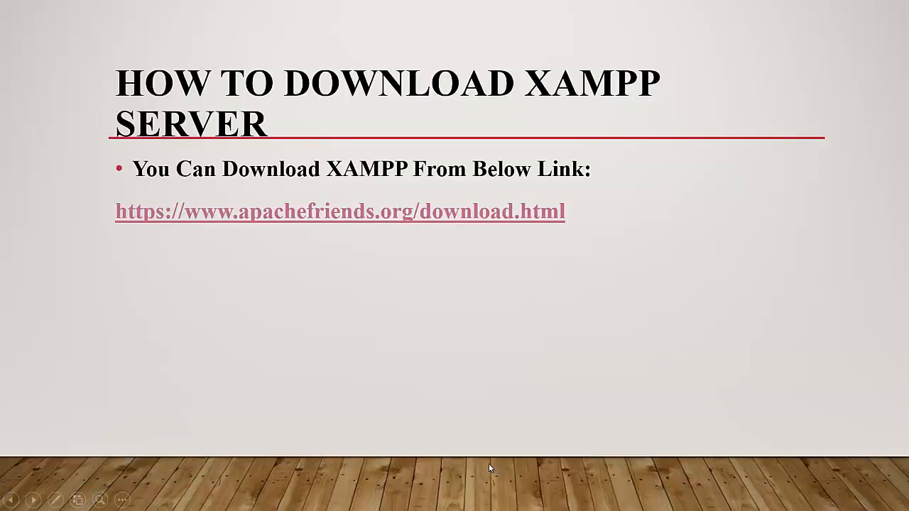
pyautogui.click(489, 463)
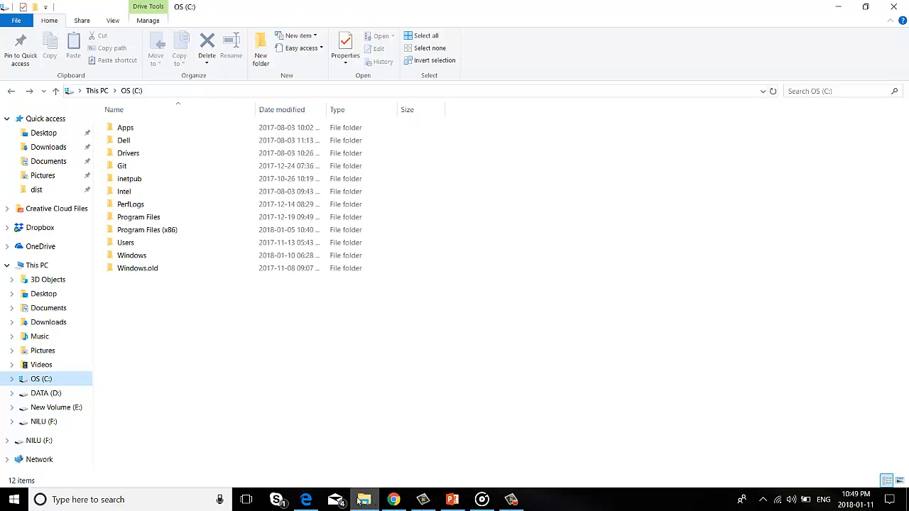
# Run xampp-win32-7.2.0-0-VC15-installer from the Downloads folder in File Explorer and accept the antivirus and UAC notices
pyautogui.click(63, 324)
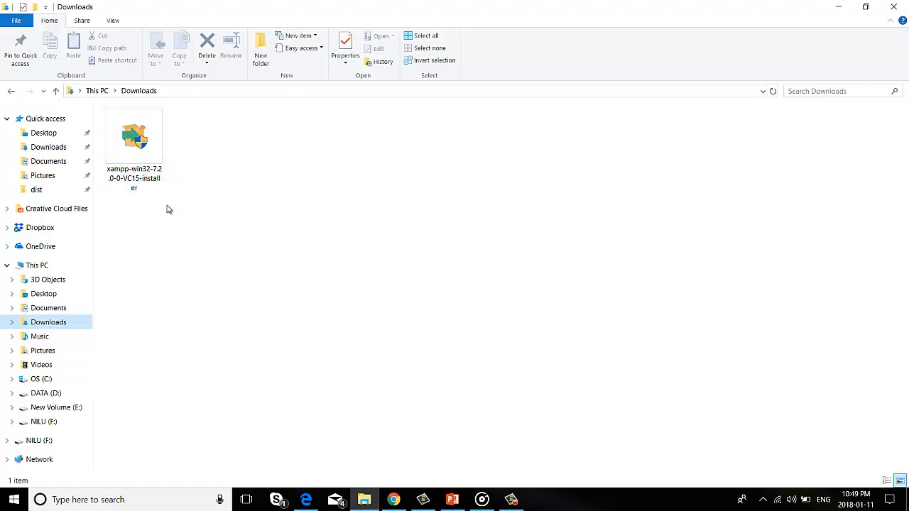
pyautogui.doubleClick(144, 158)
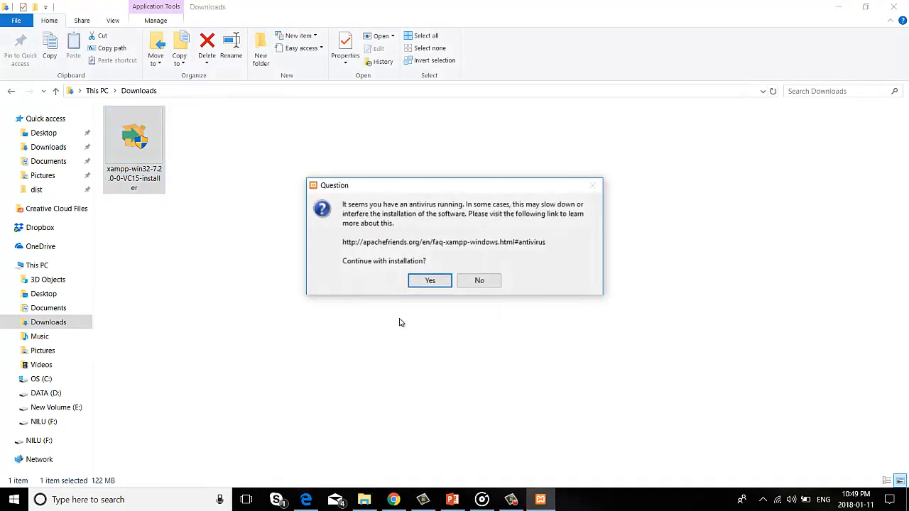
pyautogui.click(440, 284)
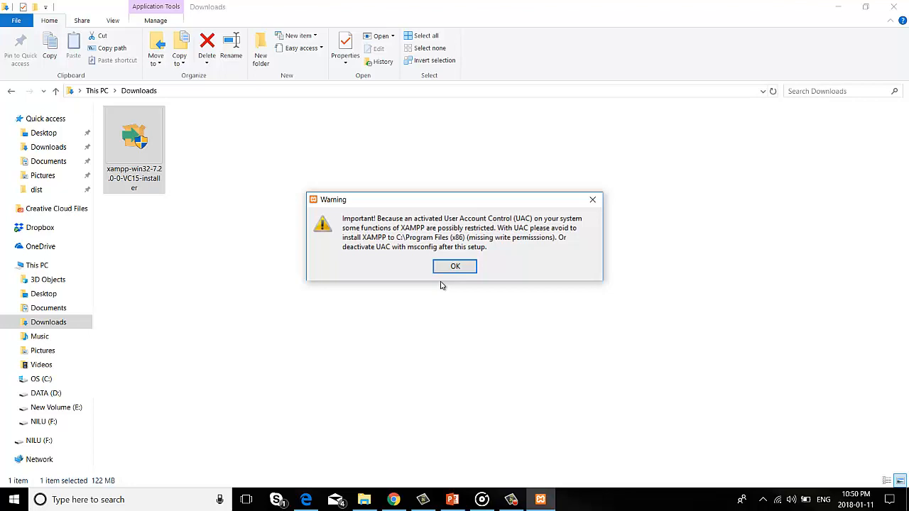
pyautogui.click(456, 276)
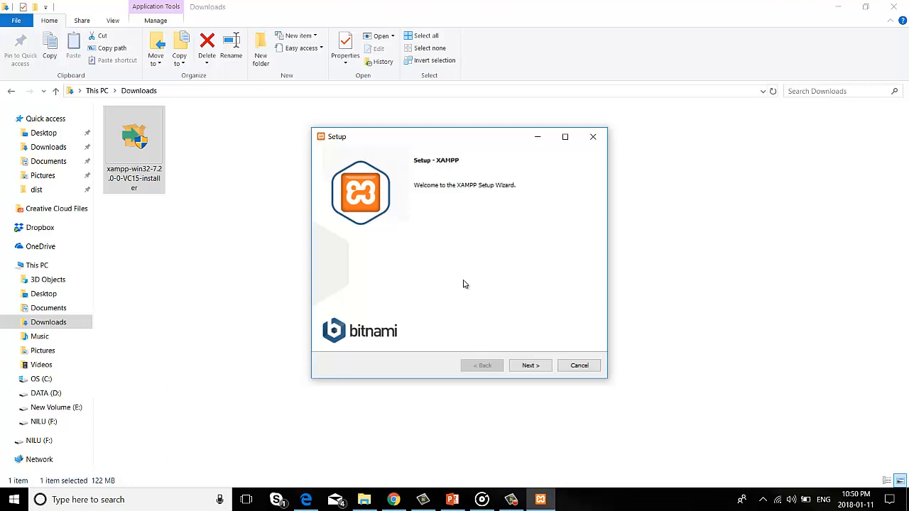
# Configure the XAMPP setup with all components, installation folder C:\xampp, and the option to learn more about Bitnami kept on
pyautogui.click(530, 366)
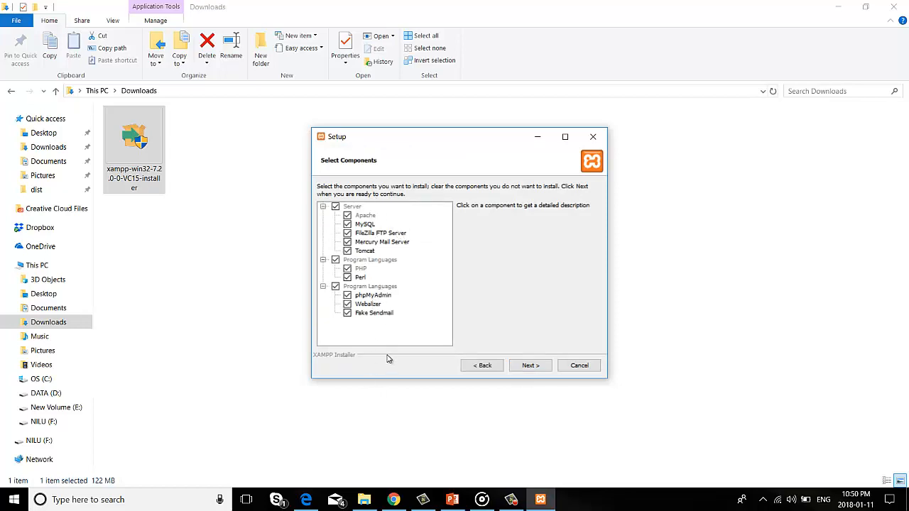
pyautogui.click(523, 369)
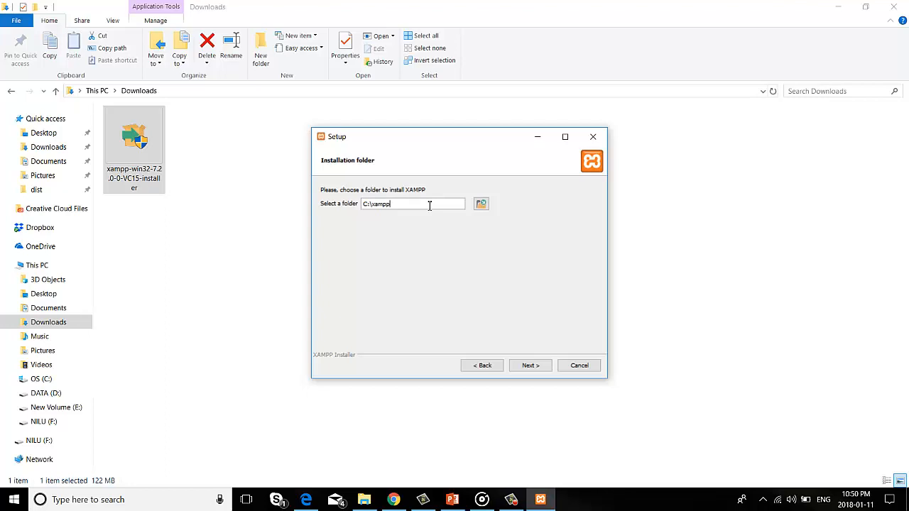
pyautogui.click(518, 366)
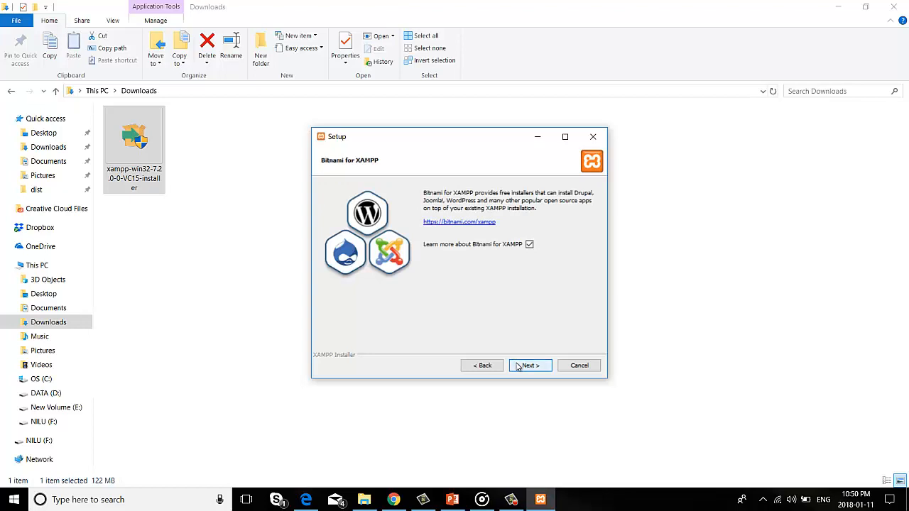
pyautogui.click(518, 366)
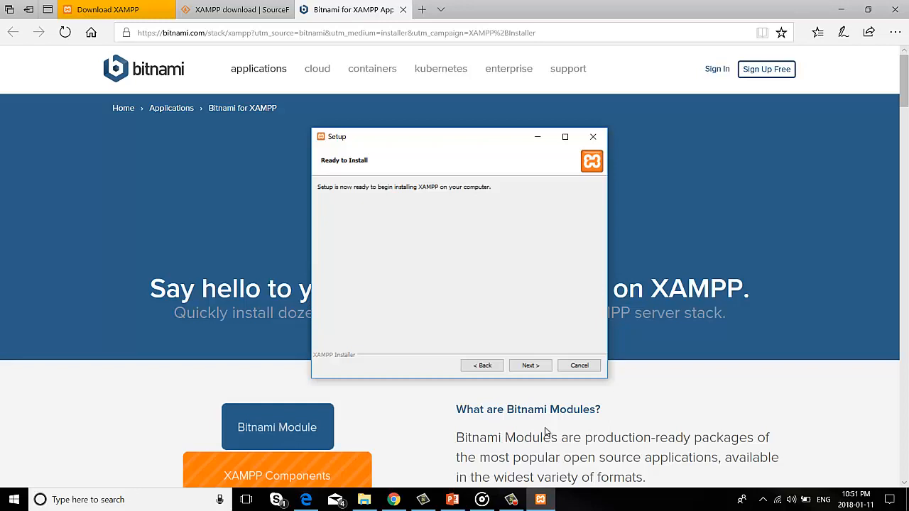
# Install XAMPP, finish setup with the Control Panel set to start, and save English as its language
pyautogui.click(529, 366)
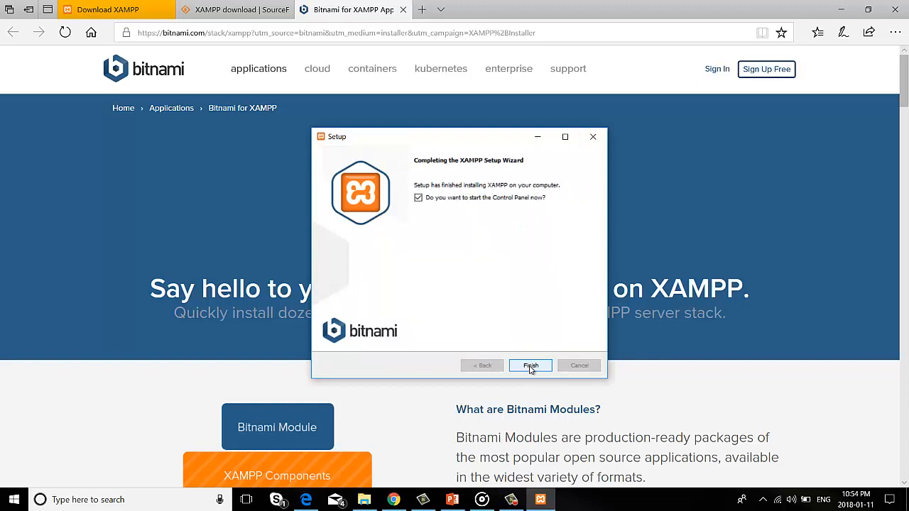
pyautogui.click(531, 367)
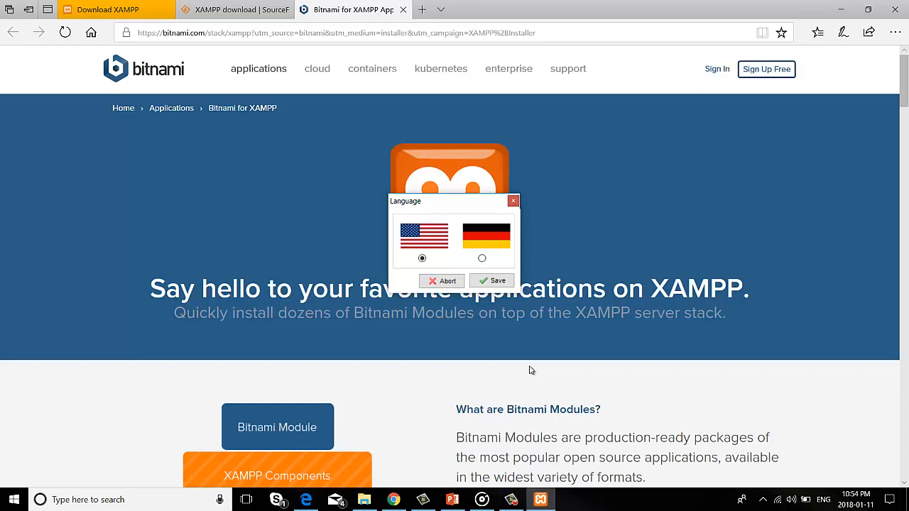
pyautogui.click(493, 282)
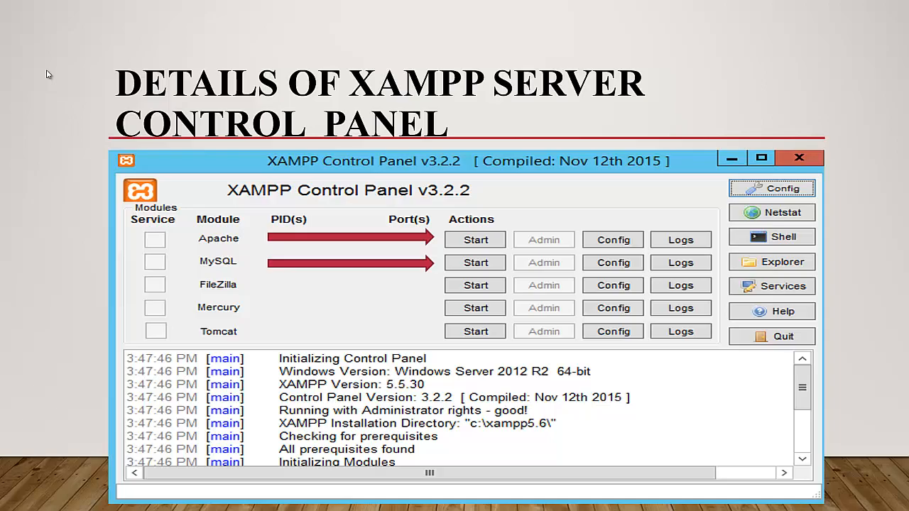
# Exit the slide show, switch to the XAMPP Control Panel, and start the Apache and MySQL modules
pyautogui.press('Escape')
pyautogui.click(541, 501)
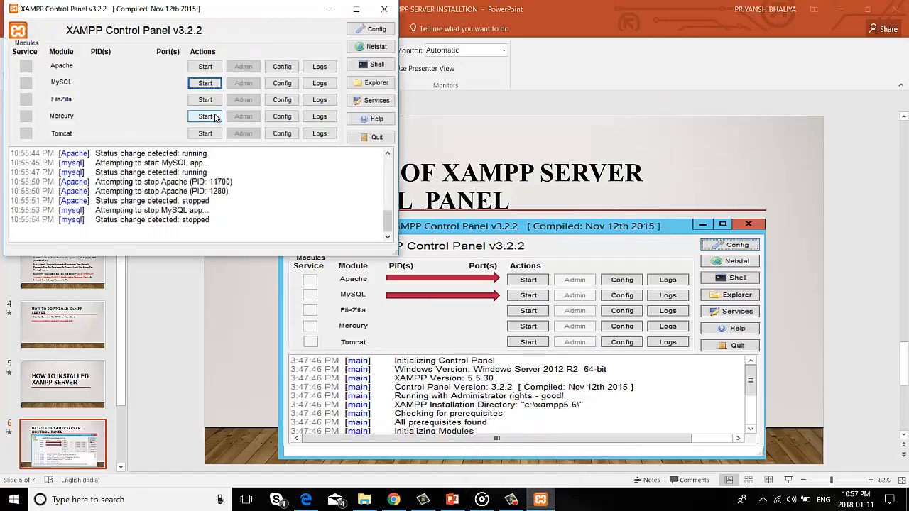
pyautogui.click(205, 67)
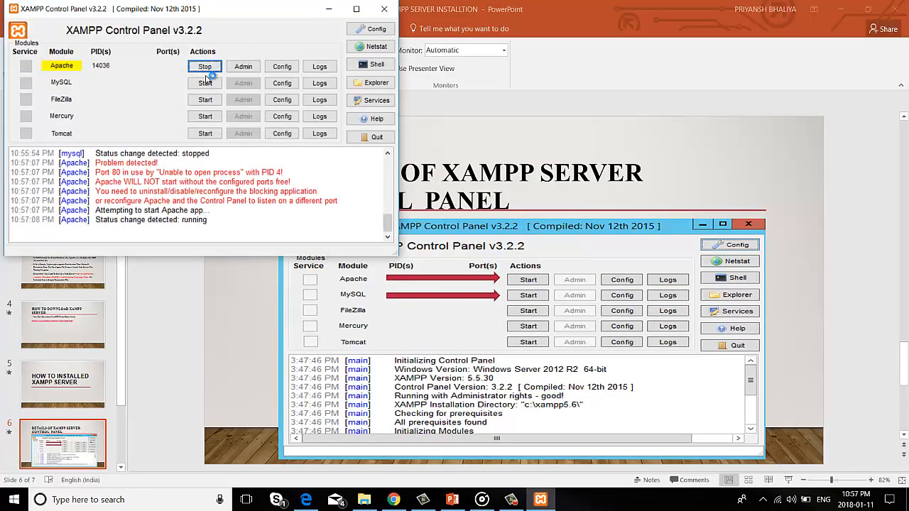
pyautogui.click(205, 83)
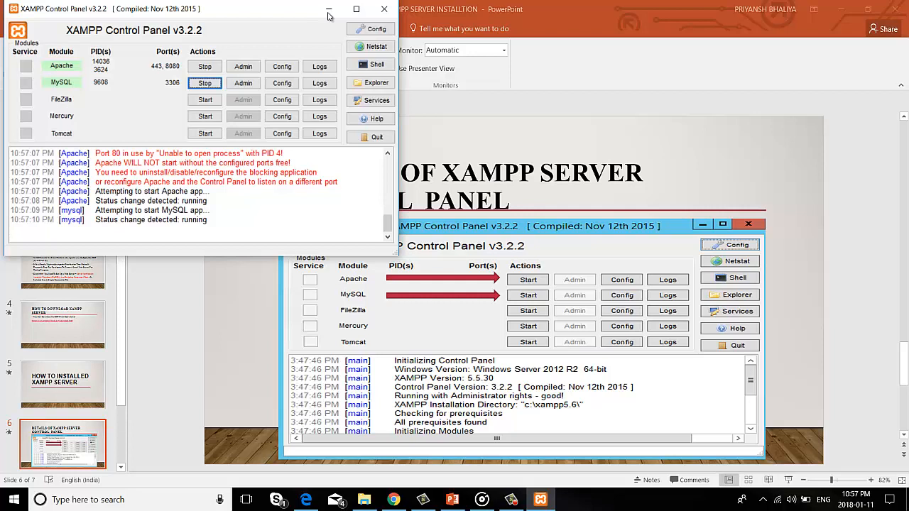
# View the configuration file options for the Apache and MySQL modules without opening any file
pyautogui.click(282, 70)
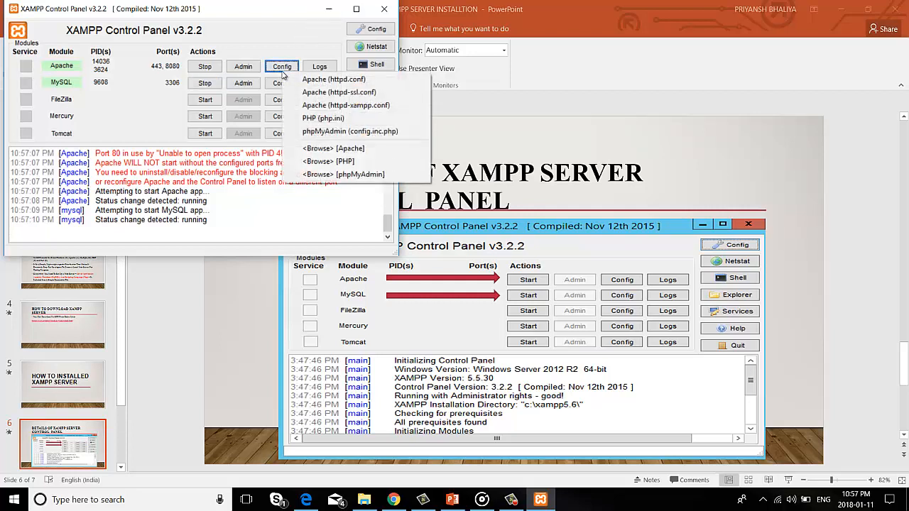
pyautogui.click(281, 84)
pyautogui.click(281, 84)
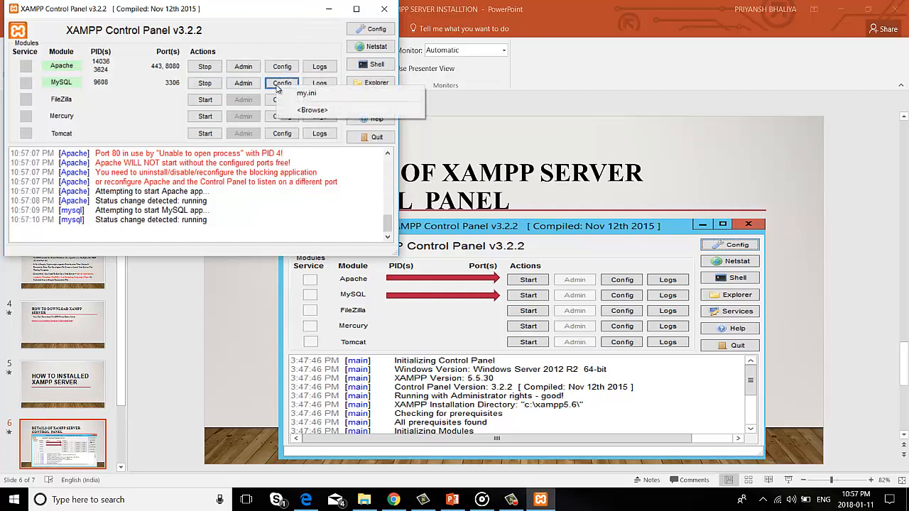
pyautogui.click(302, 31)
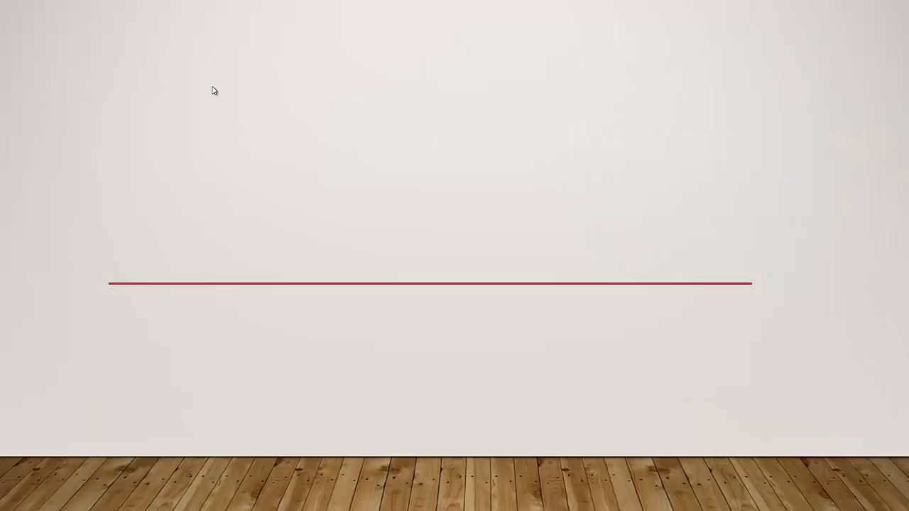
# Reveal the text of the closing slide in the PowerPoint slide show
pyautogui.click(215, 91)
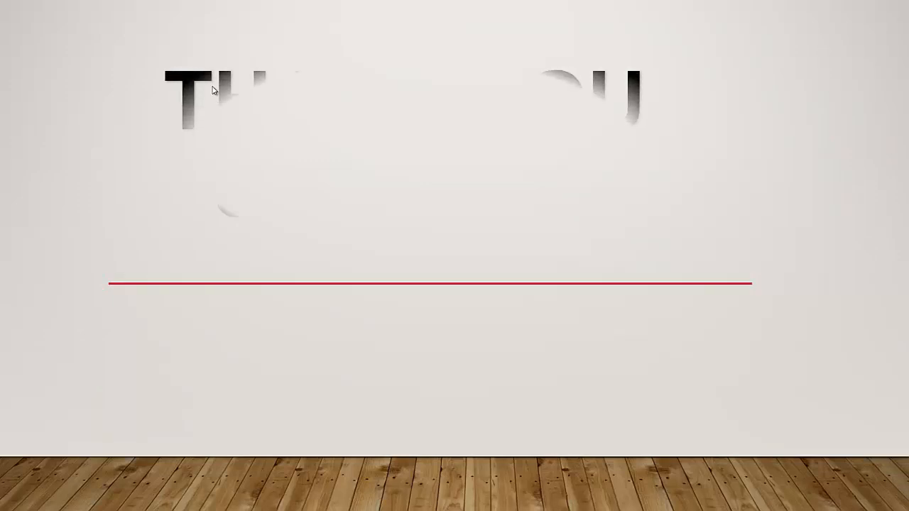